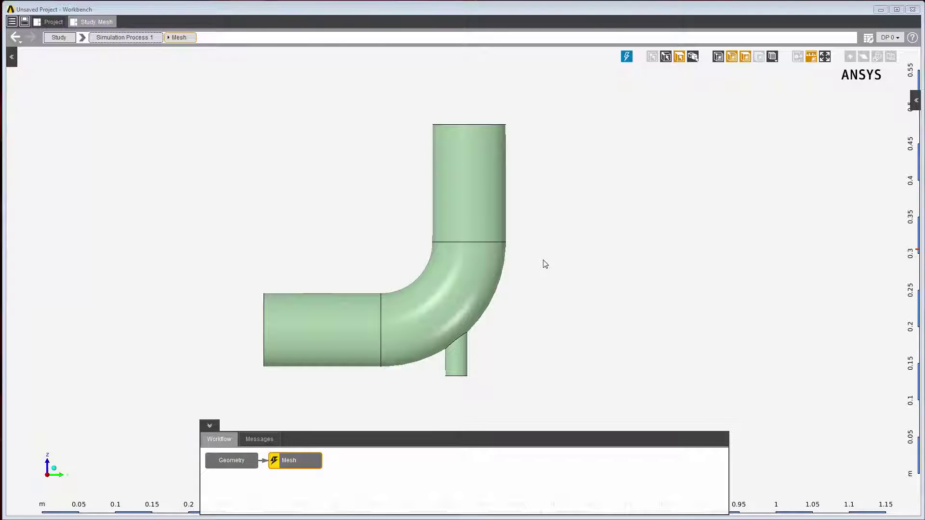
- Orbit the pipe elbow into a tilted 3-D view showing its open circular ends
{"action": "middle_click_drag", "start_coordinate": [545, 264], "coordinate": [617, 308]}
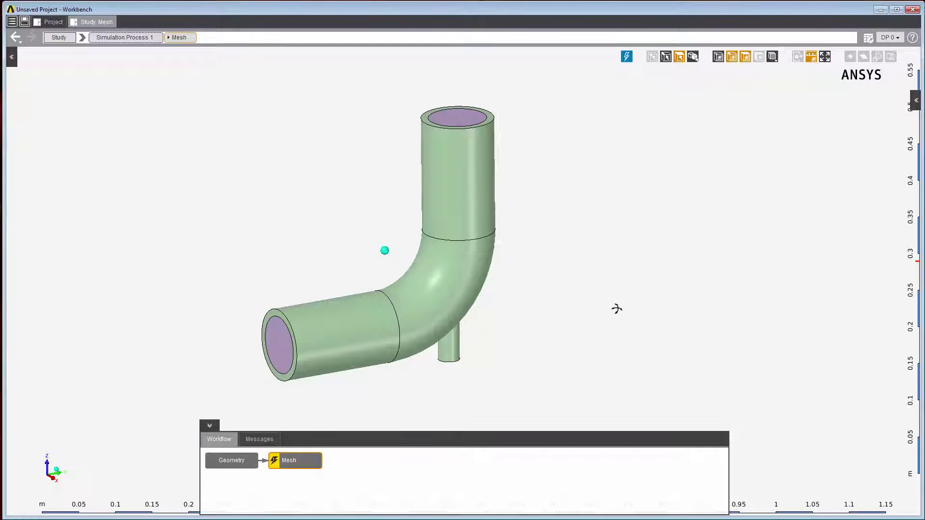
{"action": "middle_click_drag", "start_coordinate": [616, 309], "coordinate": [616, 313]}
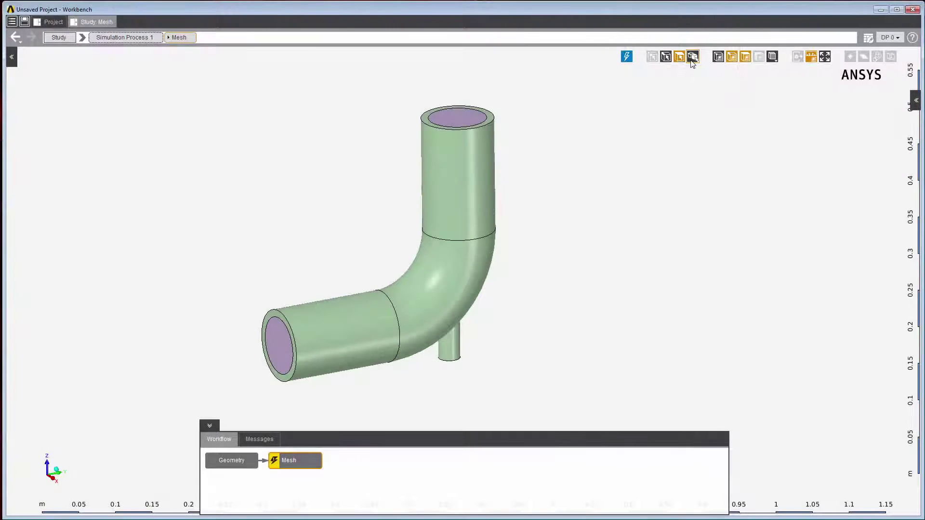
- Add a Body Sizing control with a 0.05 m element size to the pipe body
{"action": "left_click", "coordinate": [692, 58]}
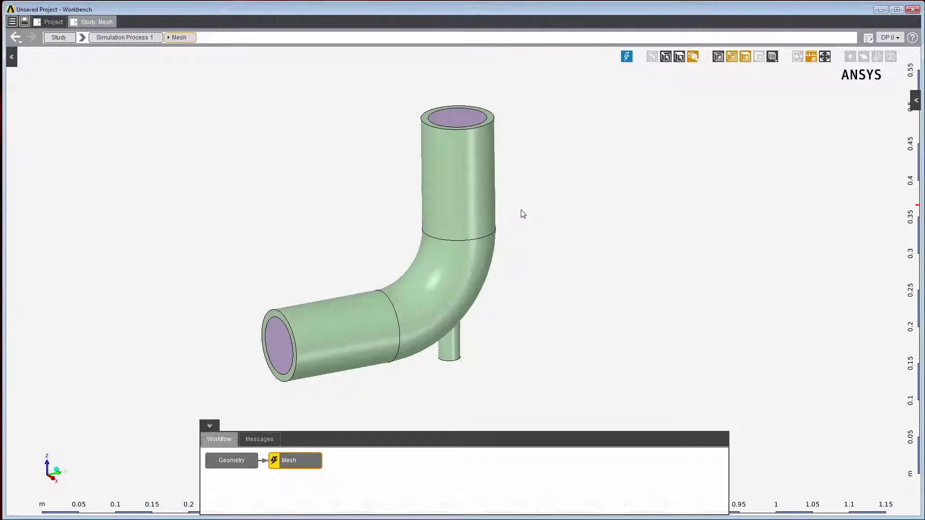
{"action": "left_click", "coordinate": [491, 221]}
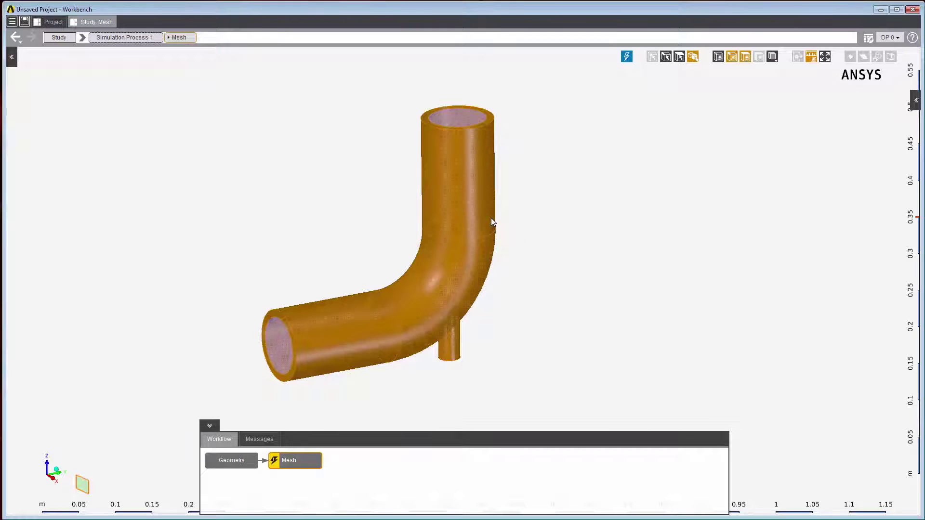
{"action": "right_click", "coordinate": [491, 222]}
{"action": "mouse_move", "coordinate": [515, 225]}
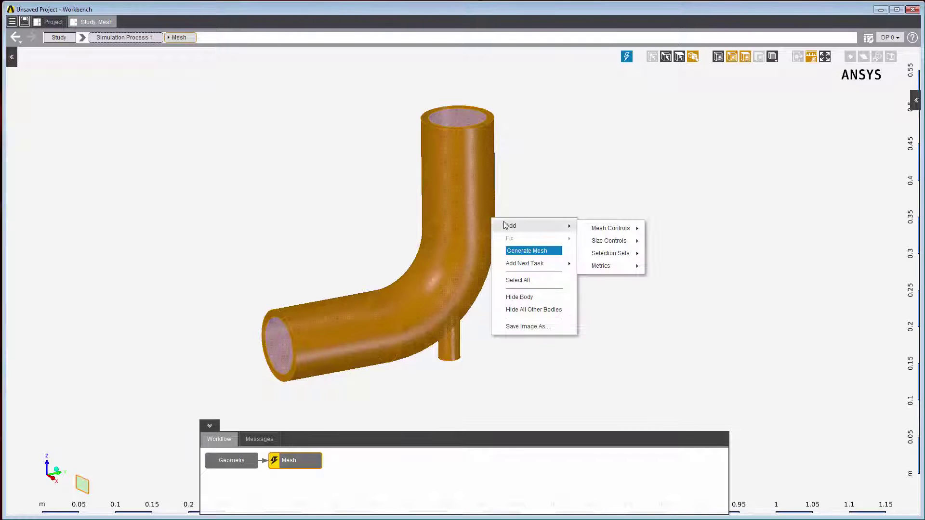
{"action": "mouse_move", "coordinate": [594, 231]}
{"action": "mouse_move", "coordinate": [620, 241]}
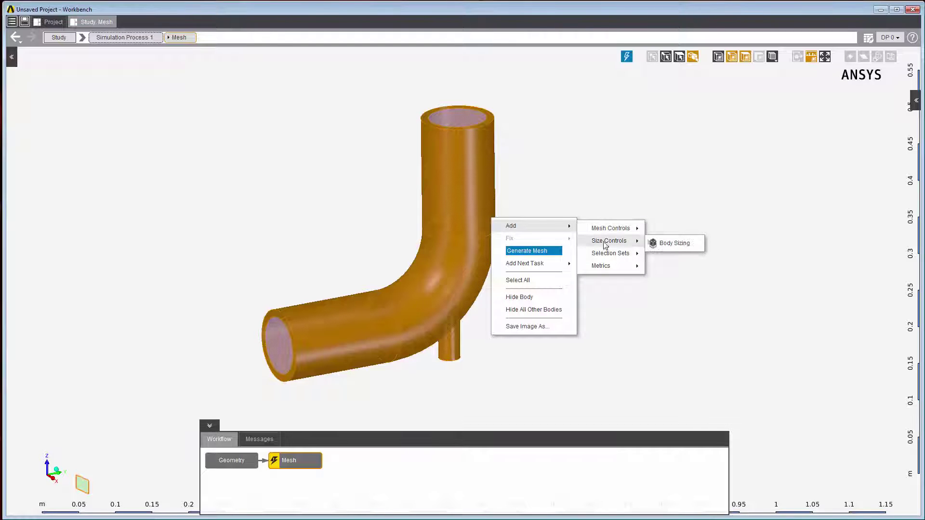
{"action": "left_click", "coordinate": [674, 244]}
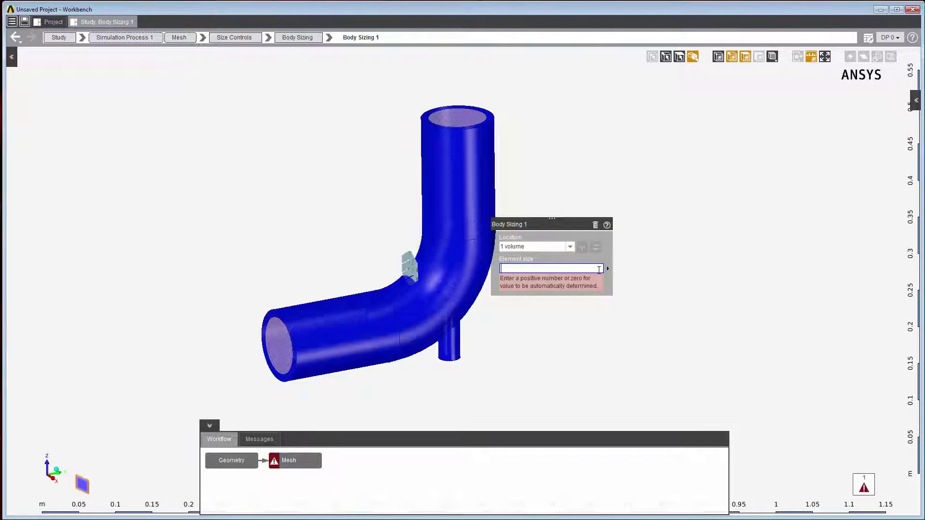
{"action": "type", "text": "0.05"}
{"action": "key", "text": "Return"}
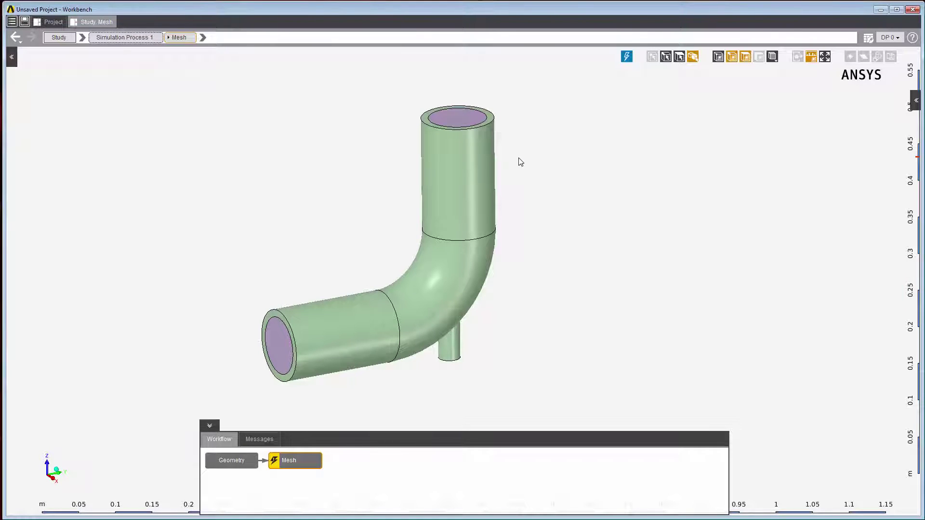
- Add an Inflation mesh control (Inflation 1) to the mesh from the graphics window
{"action": "right_click", "coordinate": [521, 161]}
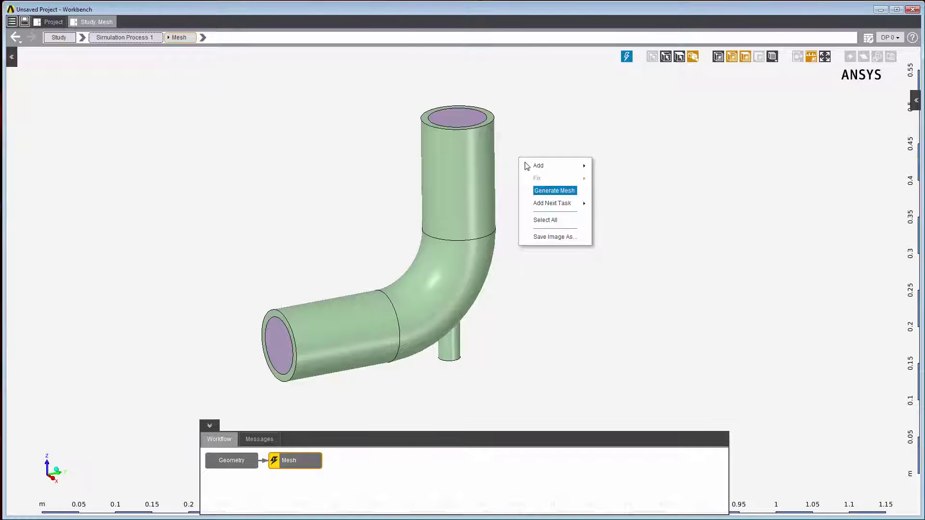
{"action": "mouse_move", "coordinate": [535, 165]}
{"action": "mouse_move", "coordinate": [600, 170]}
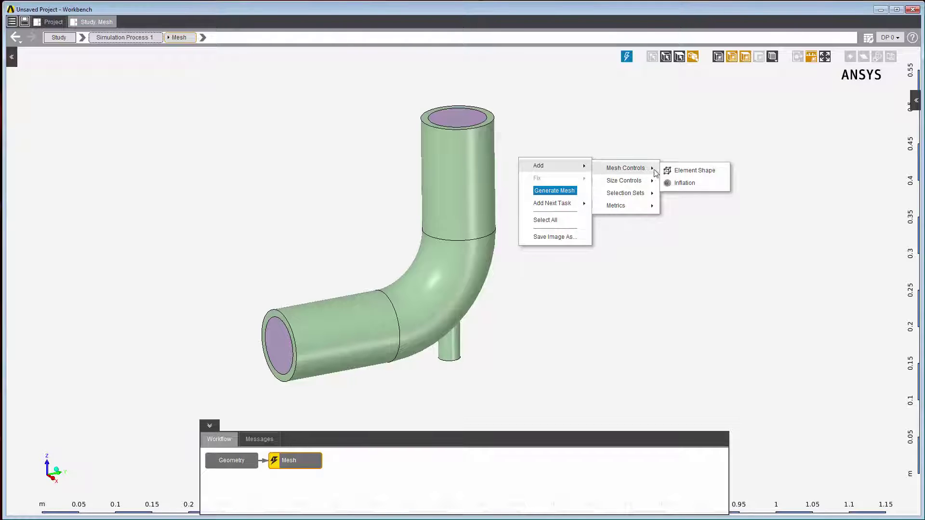
{"action": "left_click", "coordinate": [683, 183]}
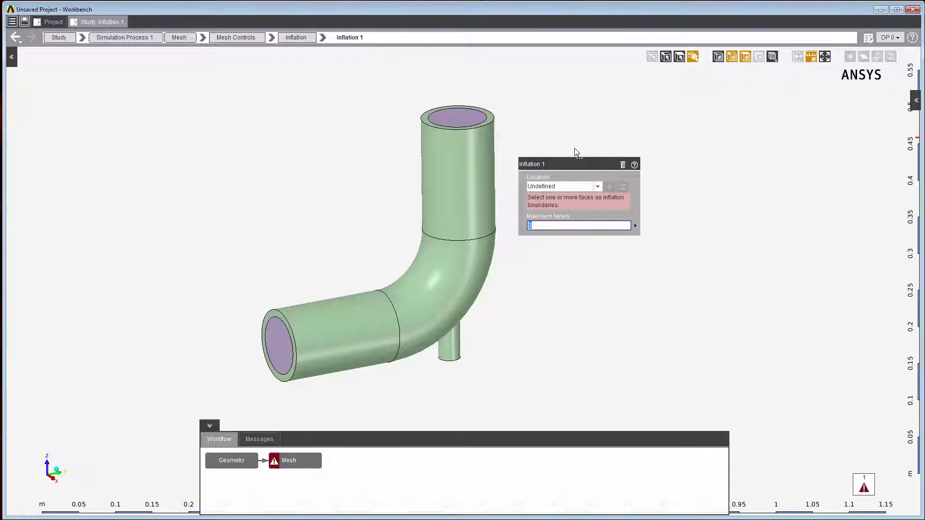
- Start choosing the Inflation 1 location, then close its settings and pick the vertical pipe face
{"action": "left_click", "coordinate": [563, 186]}
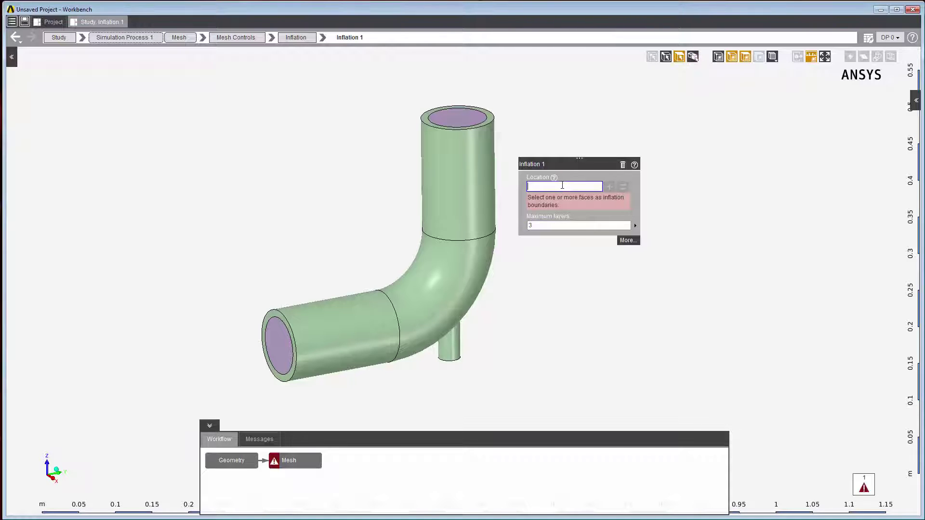
{"action": "left_click", "coordinate": [487, 204]}
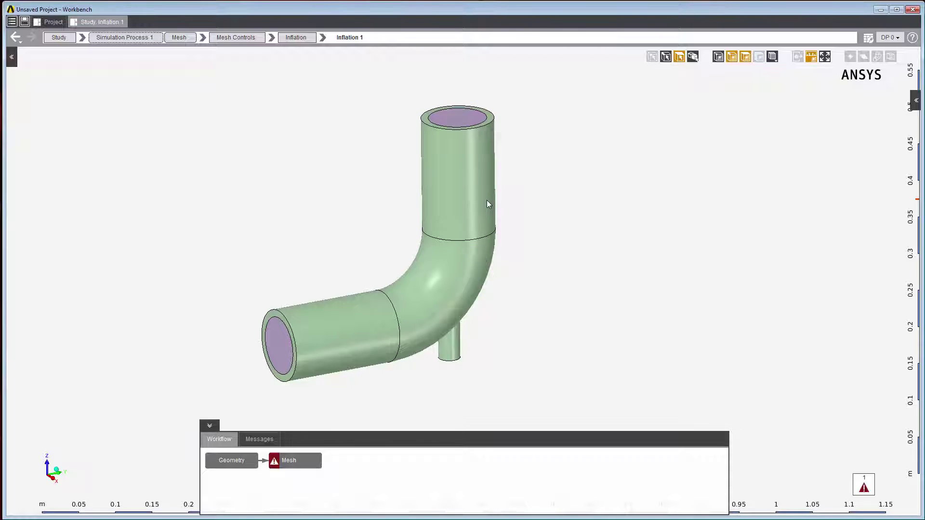
{"action": "left_click", "coordinate": [487, 201]}
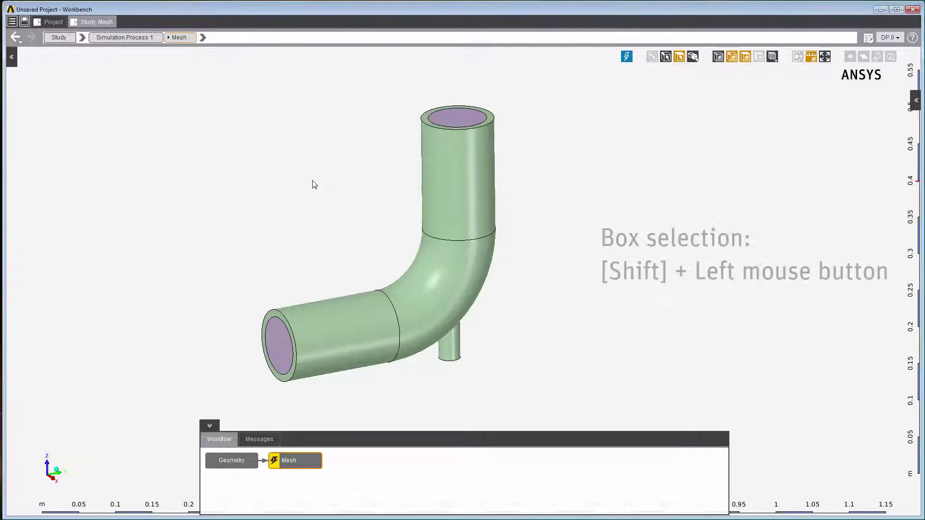
- Box-select the upper vertical pipe section's faces for Inflation 1
{"action": "left_click_drag", "start_coordinate": [311, 174], "coordinate": [562, 390], "text": "shift"}
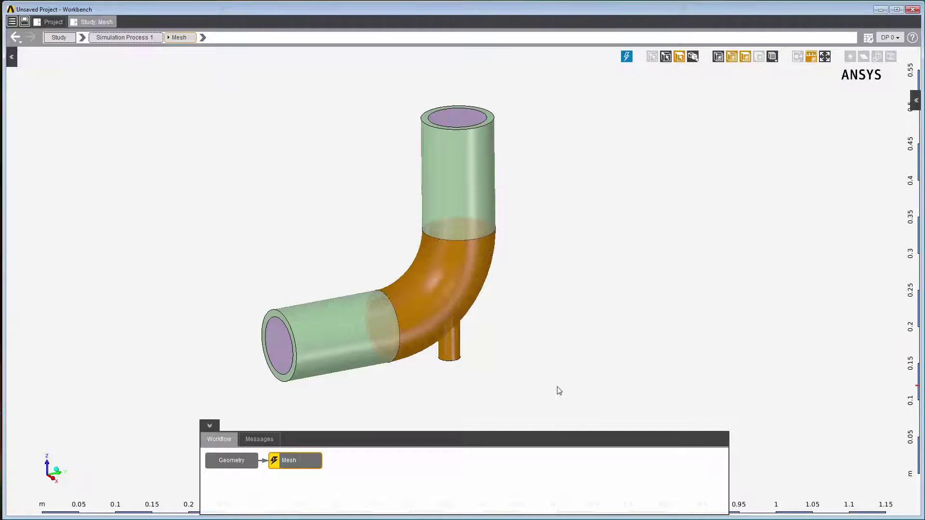
{"action": "left_click_drag", "start_coordinate": [568, 398], "coordinate": [283, 122]}
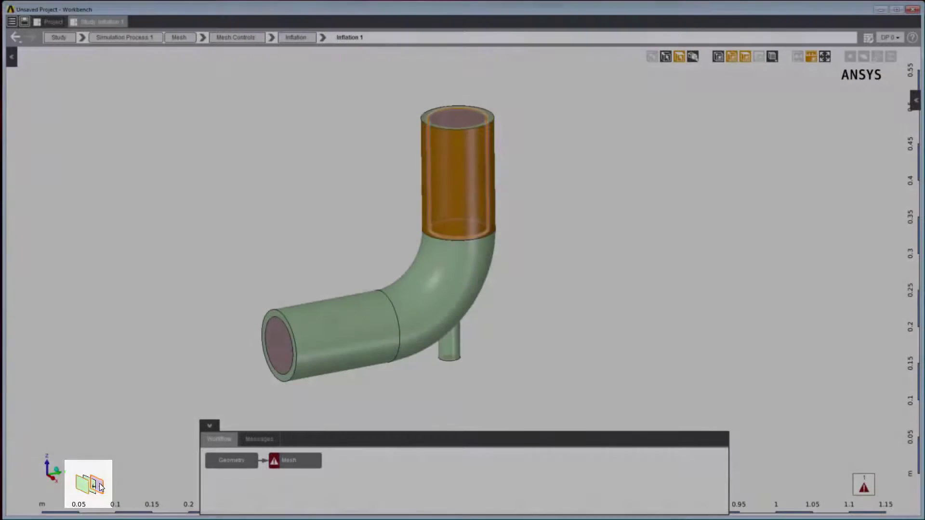
- Reopen the Inflation 1 settings for the picked upper pipe section, then close them
{"action": "left_click", "coordinate": [99, 484]}
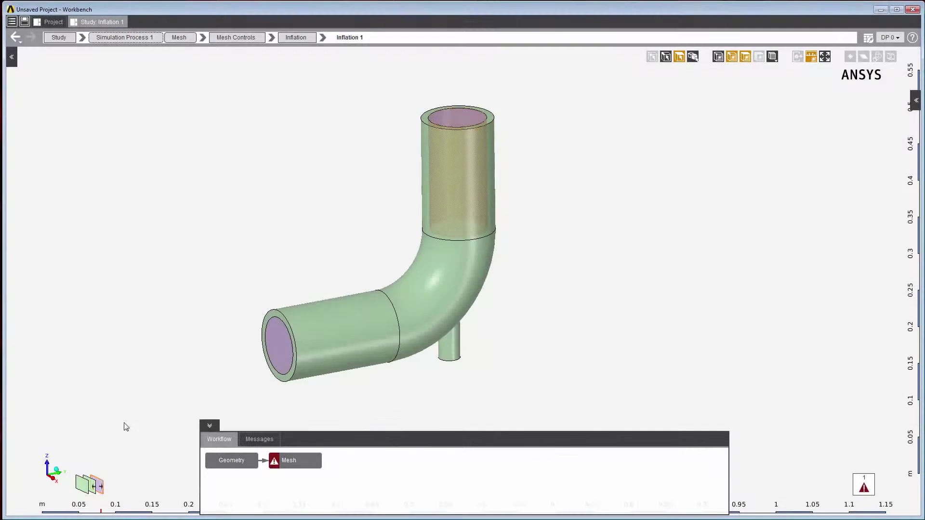
{"action": "right_click", "coordinate": [434, 189]}
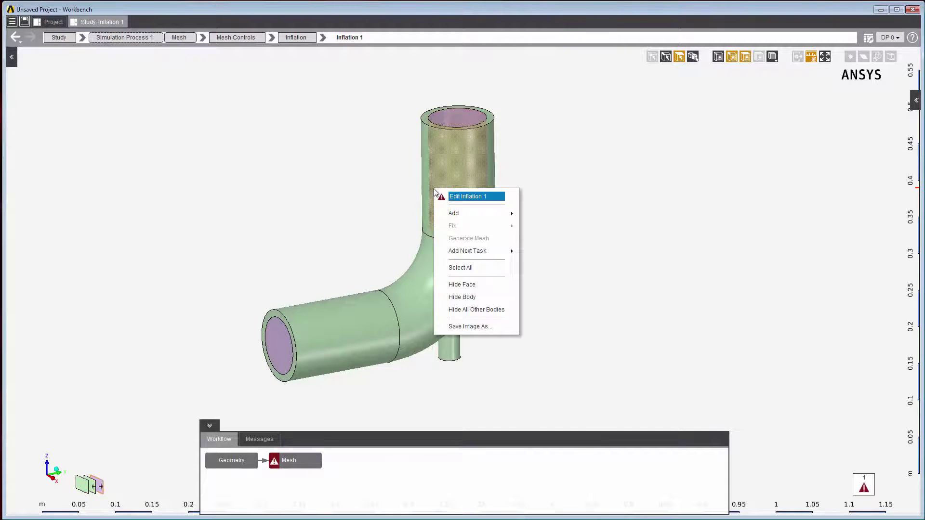
{"action": "left_click", "coordinate": [459, 199]}
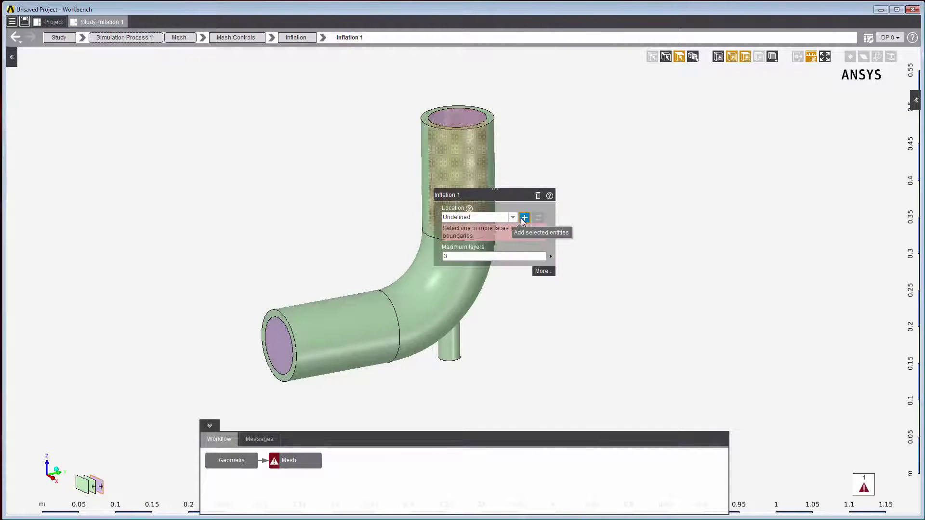
{"action": "left_click", "coordinate": [522, 218]}
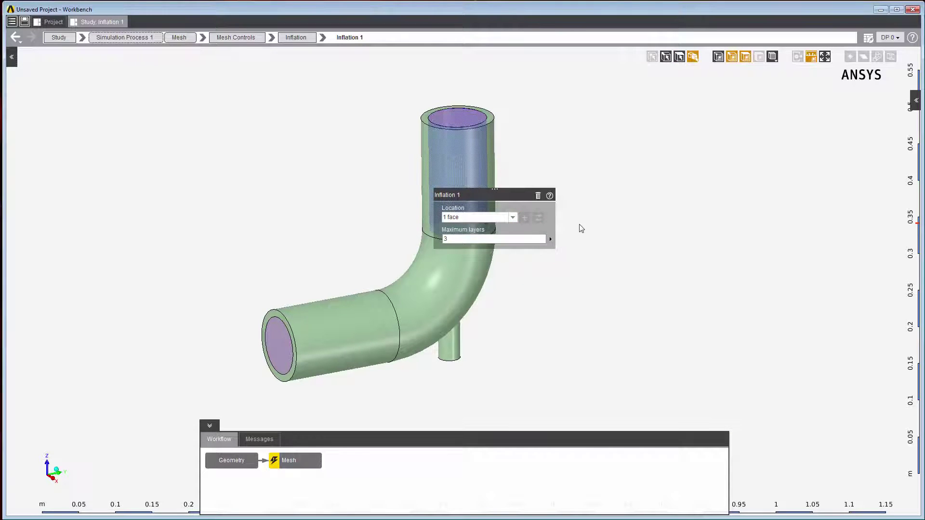
{"action": "left_click", "coordinate": [522, 258]}
- Add the elbow face to the Inflation 1 location, giving 2 faces with 3 maximum layers
{"action": "left_click", "coordinate": [472, 267]}
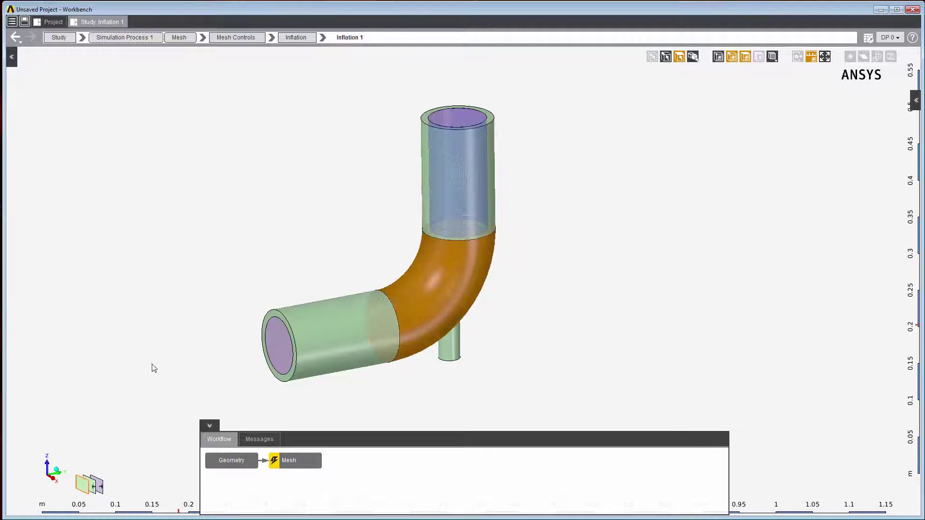
{"action": "left_click", "coordinate": [101, 483]}
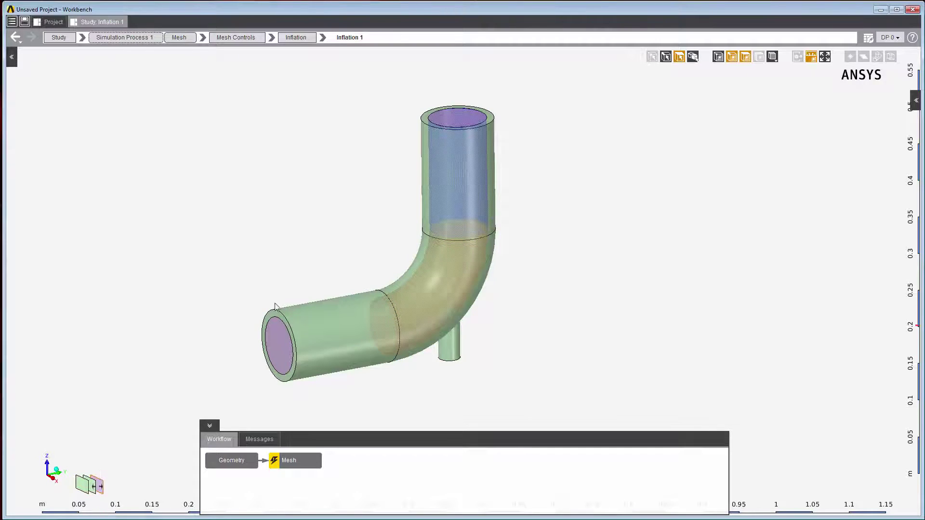
{"action": "right_click", "coordinate": [374, 247]}
{"action": "left_click", "coordinate": [385, 254]}
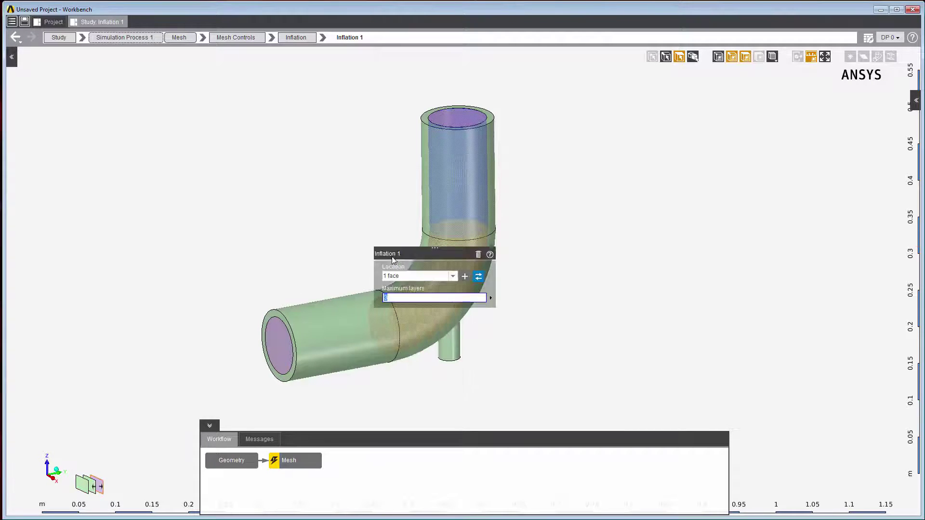
{"action": "left_click", "coordinate": [465, 277]}
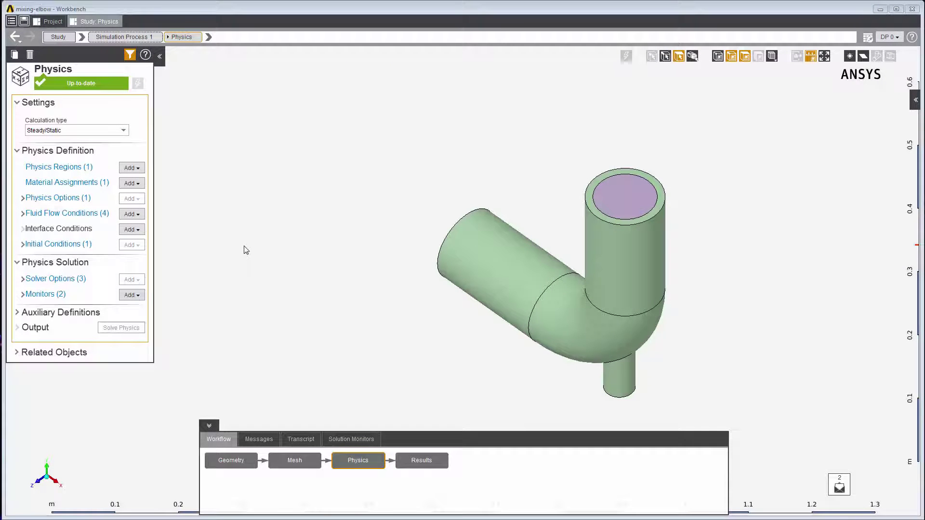
- Inspect the location choices of the physics region and the water material assignment
{"action": "left_click", "coordinate": [88, 166]}
{"action": "left_click", "coordinate": [118, 152]}
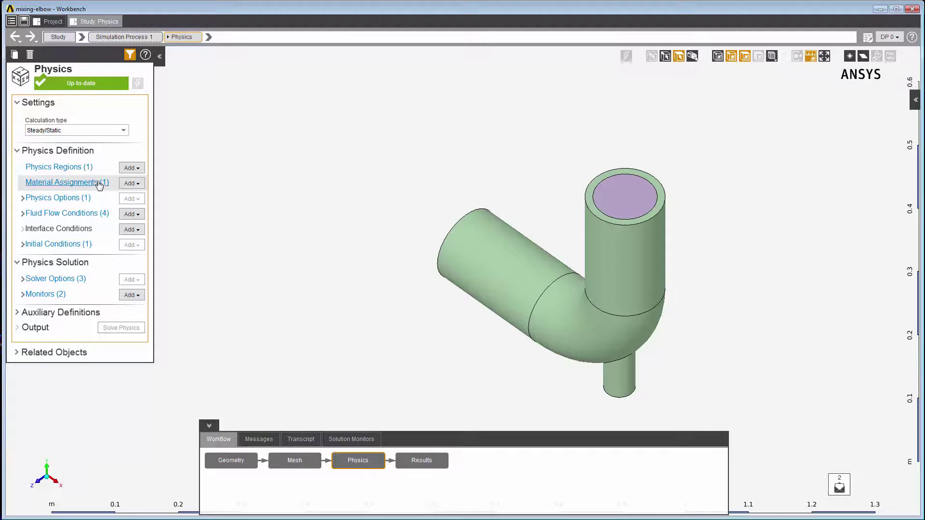
{"action": "left_click", "coordinate": [99, 183]}
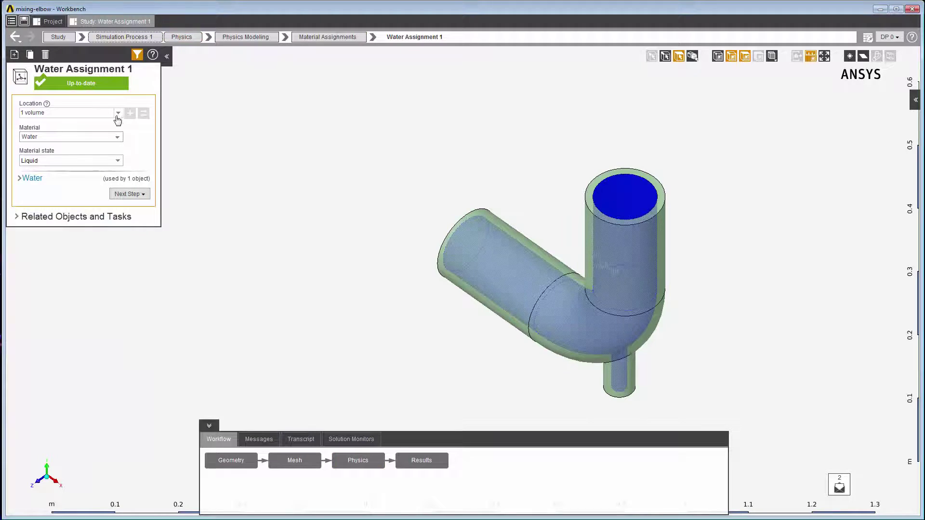
{"action": "left_click", "coordinate": [118, 114]}
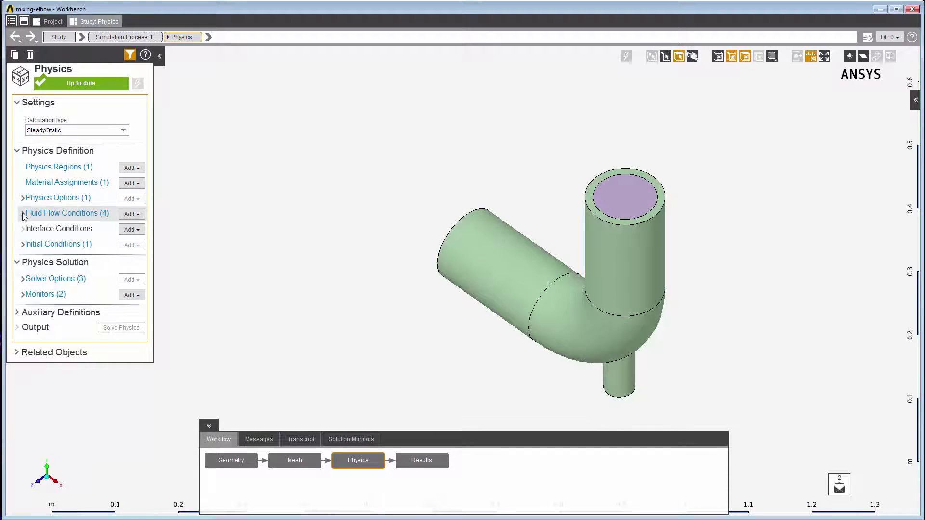
- Expand Fluid Flow Conditions and check Inlet 1's location, leaving it at 1 face
{"action": "left_click", "coordinate": [22, 214]}
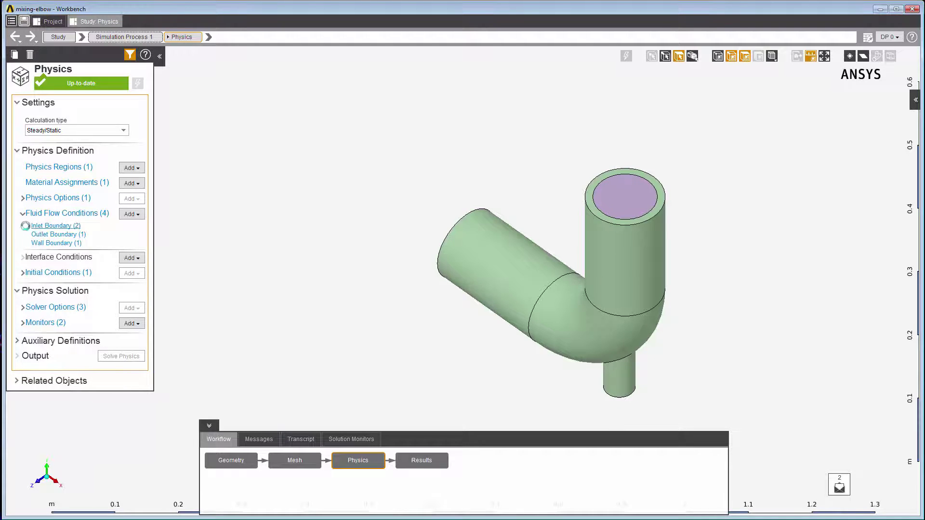
{"action": "left_click", "coordinate": [39, 226]}
{"action": "left_click", "coordinate": [48, 152]}
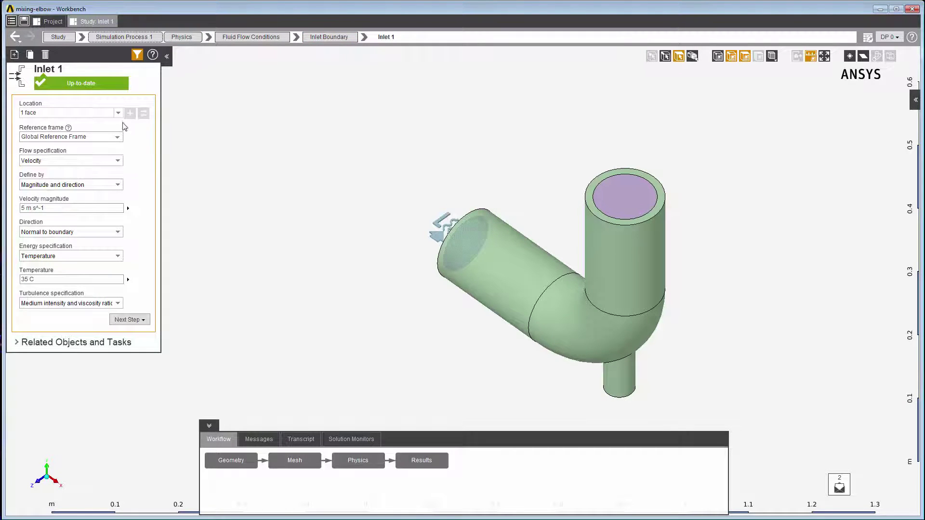
{"action": "left_click", "coordinate": [118, 114]}
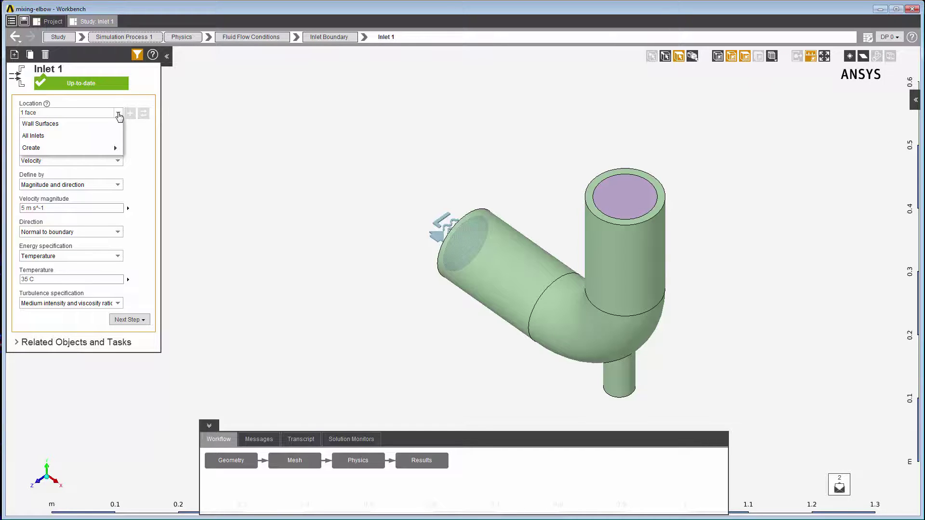
{"action": "left_click", "coordinate": [141, 143]}
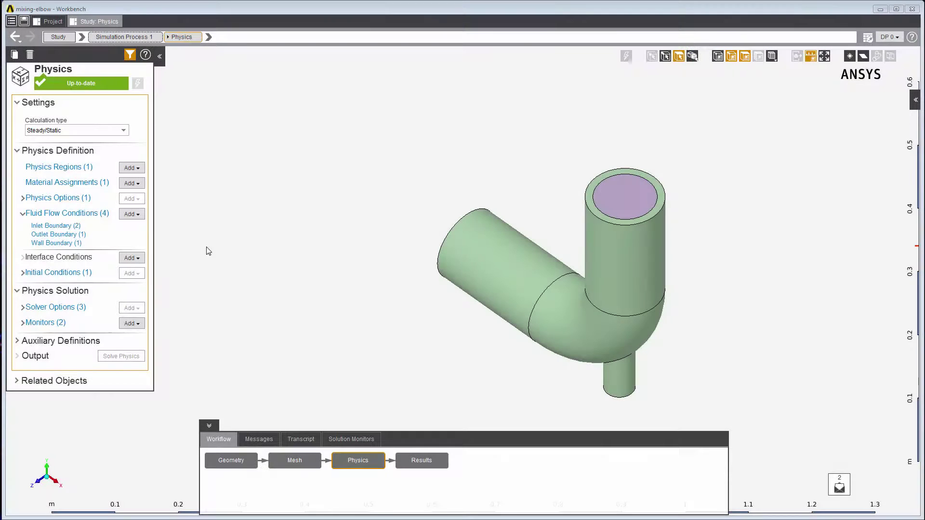
- Set the water assignment location to AllBodies() and check Wall 1's DefaultWalls() location
{"action": "left_click", "coordinate": [104, 183]}
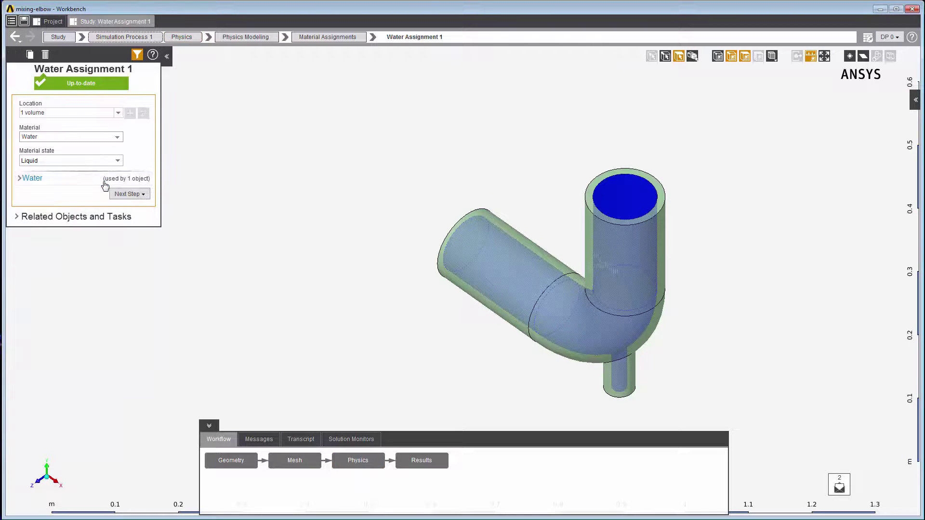
{"action": "left_click", "coordinate": [79, 115]}
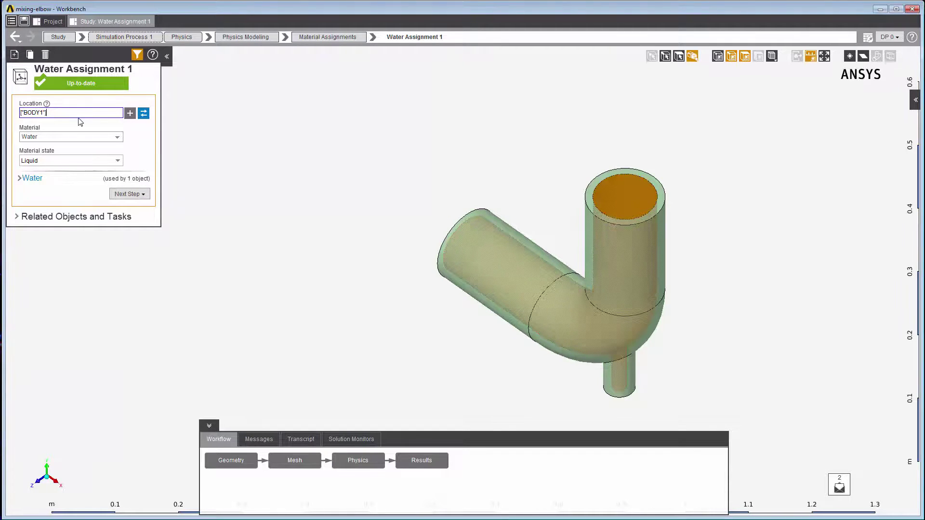
{"action": "key", "text": "ctrl+a"}
{"action": "type", "text": "AllBodies"}
{"action": "key", "text": "Return"}
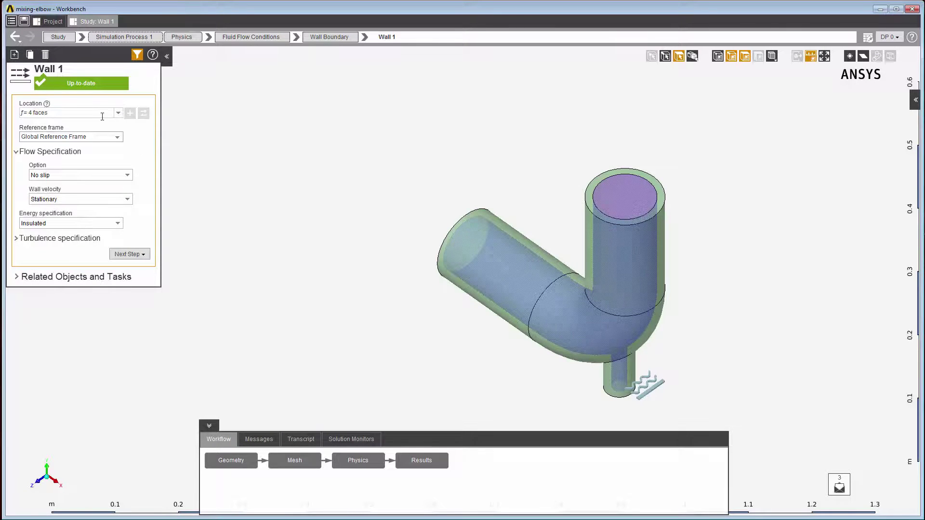
{"action": "left_click", "coordinate": [102, 116]}
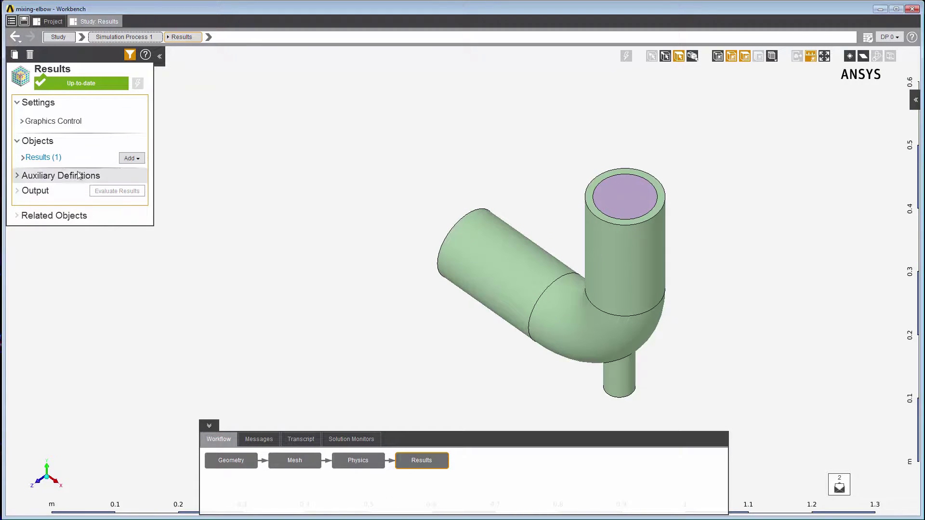
- Review the Temperature 1 contour's location options (4 faces, 35–45 C) without changing them
{"action": "left_click", "coordinate": [63, 164]}
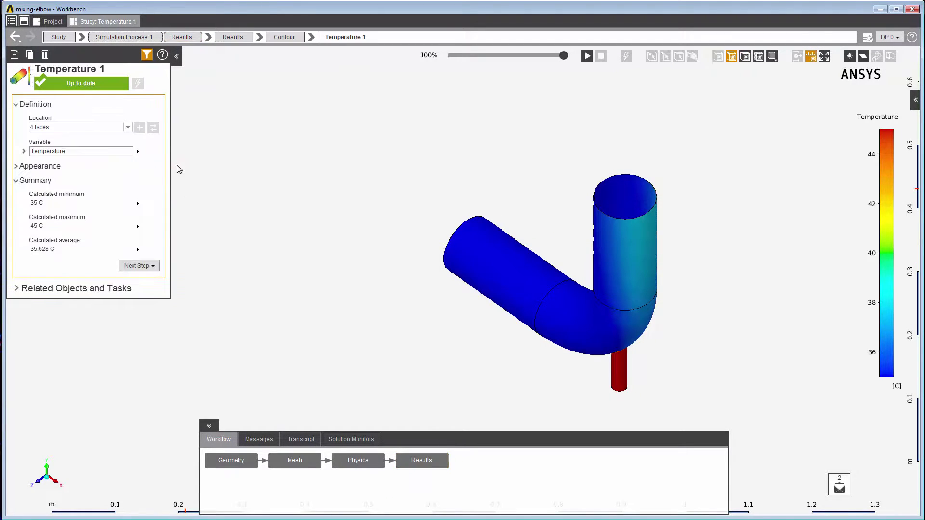
{"action": "left_click", "coordinate": [128, 128]}
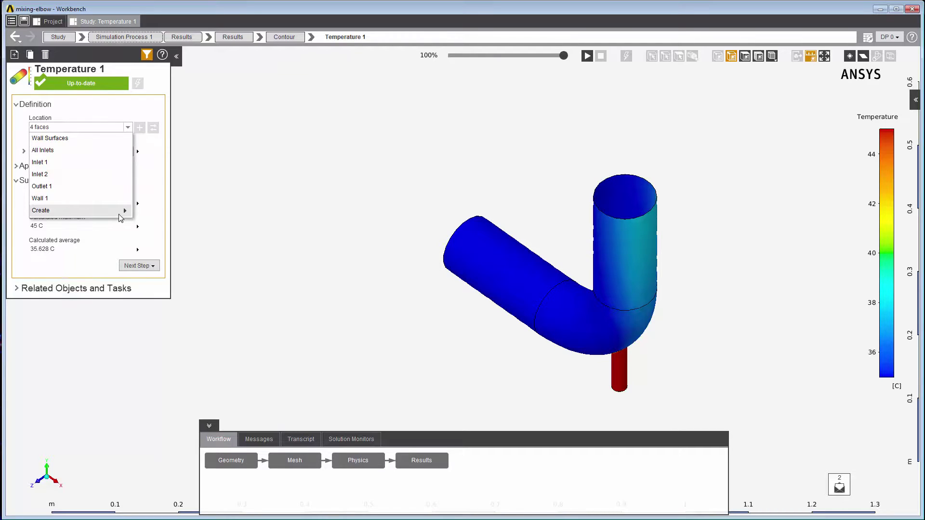
{"action": "left_click", "coordinate": [119, 216]}
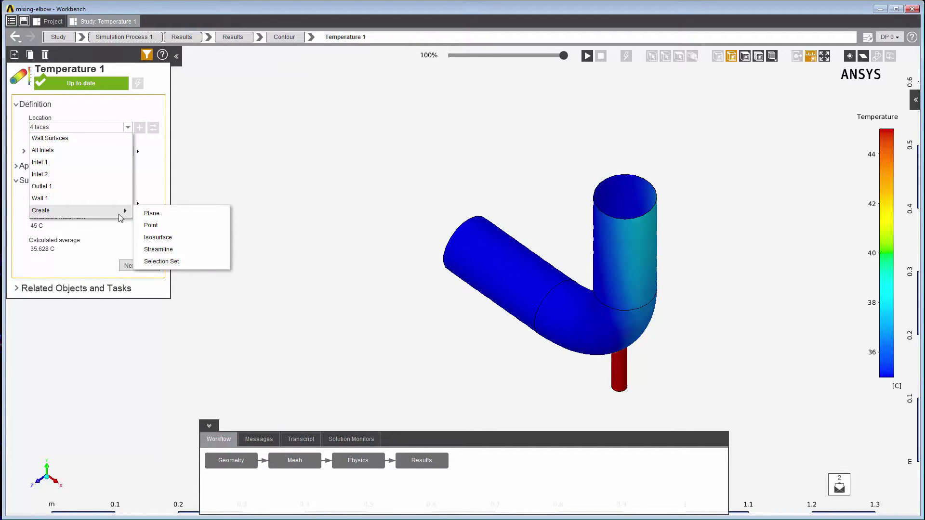
{"action": "left_click", "coordinate": [187, 164]}
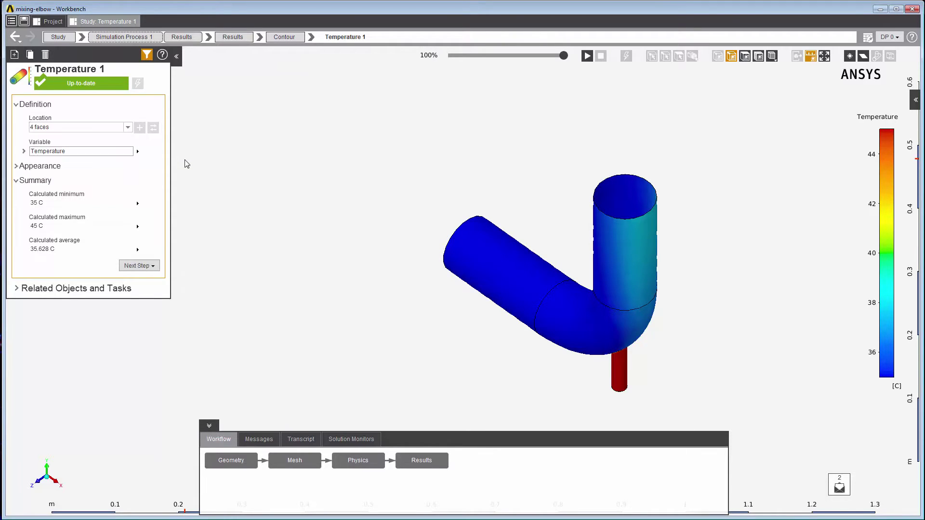